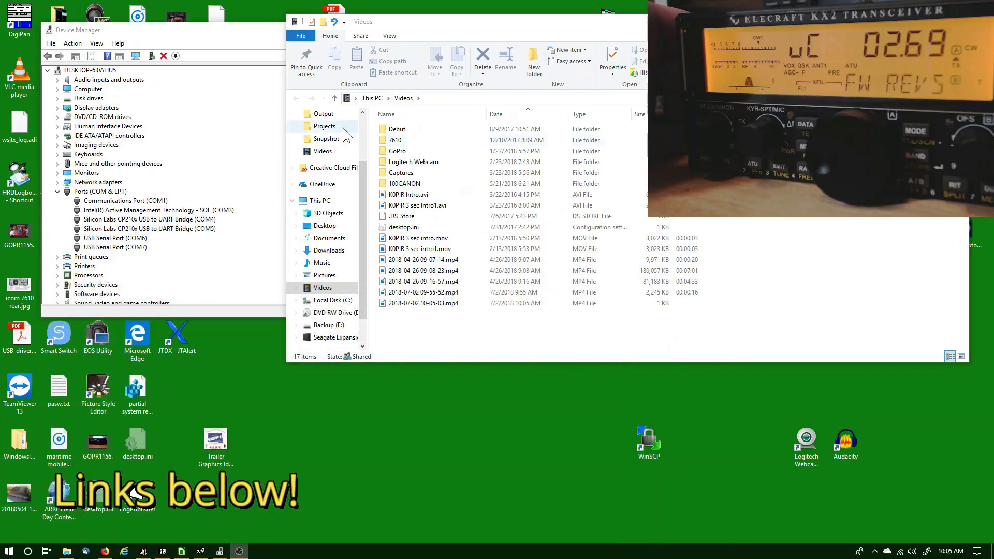
# Step: Check the status and driver details of the USB serial port on COM7 in Device Manager
pyautogui.click(224, 47)
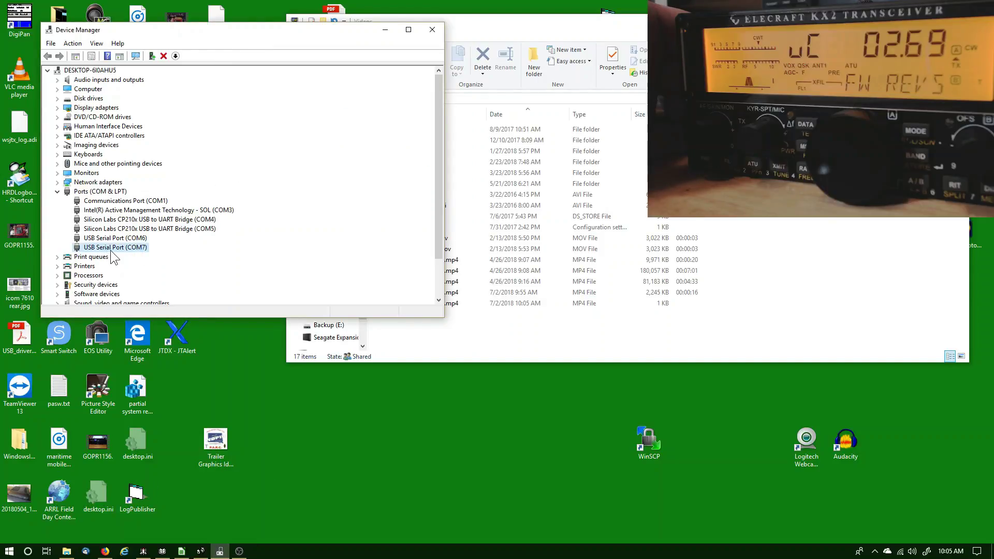
pyautogui.rightClick(138, 248)
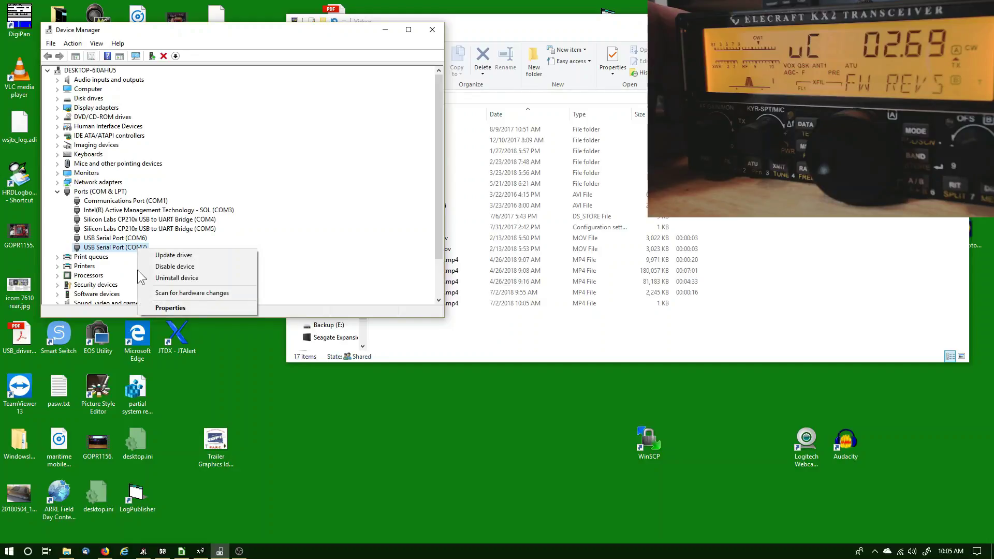
pyautogui.click(170, 308)
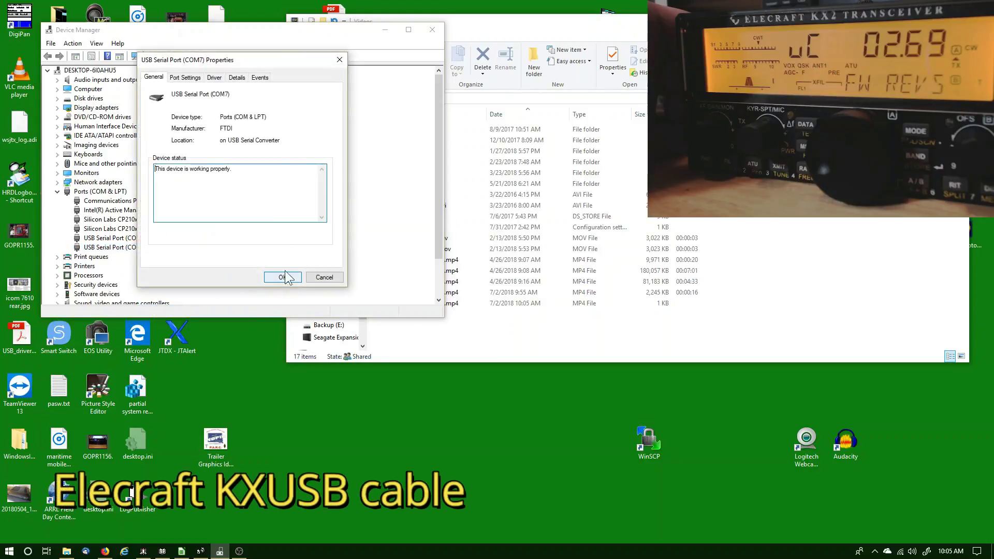
pyautogui.click(214, 79)
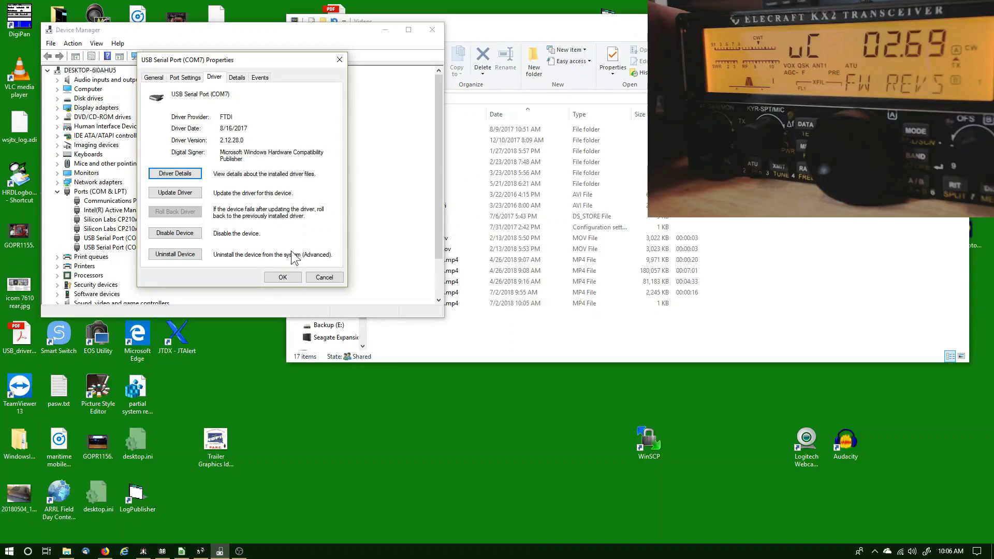
pyautogui.click(292, 276)
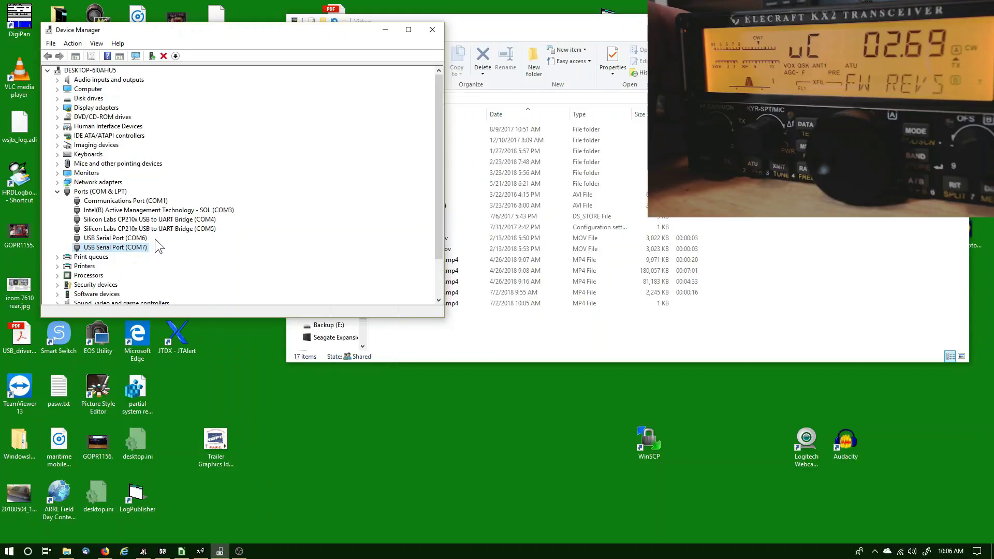
pyautogui.click(384, 32)
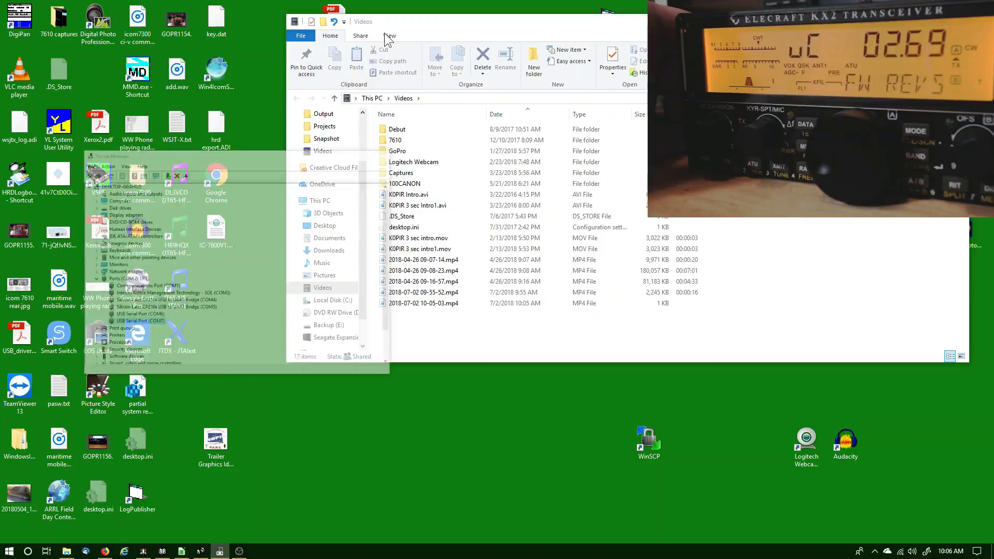
# Step: Switch to Firefox and download KX2 Utility for Windows version 1.16.4.2 from the Elecraft KX2 software page
pyautogui.click(104, 551)
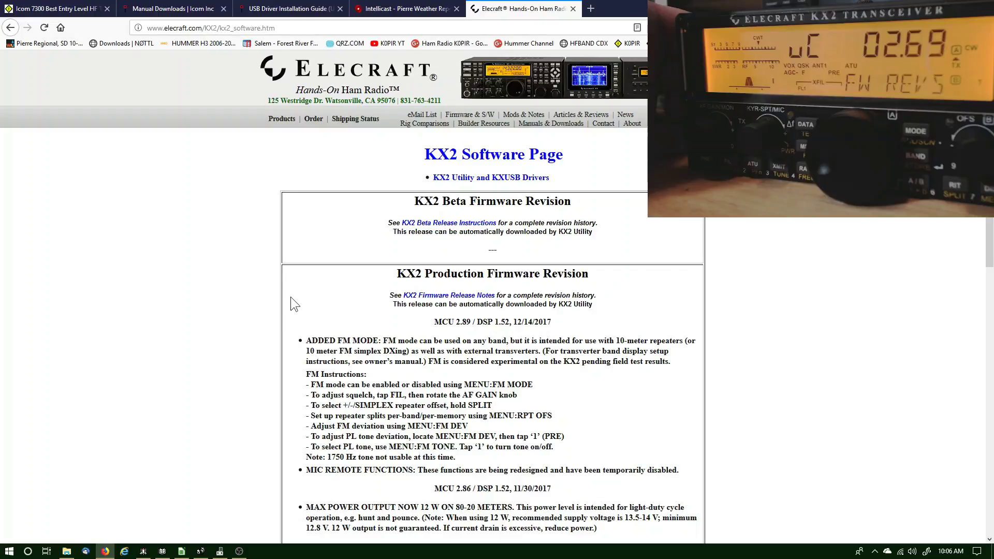
pyautogui.scroll(-5, 290, 297)
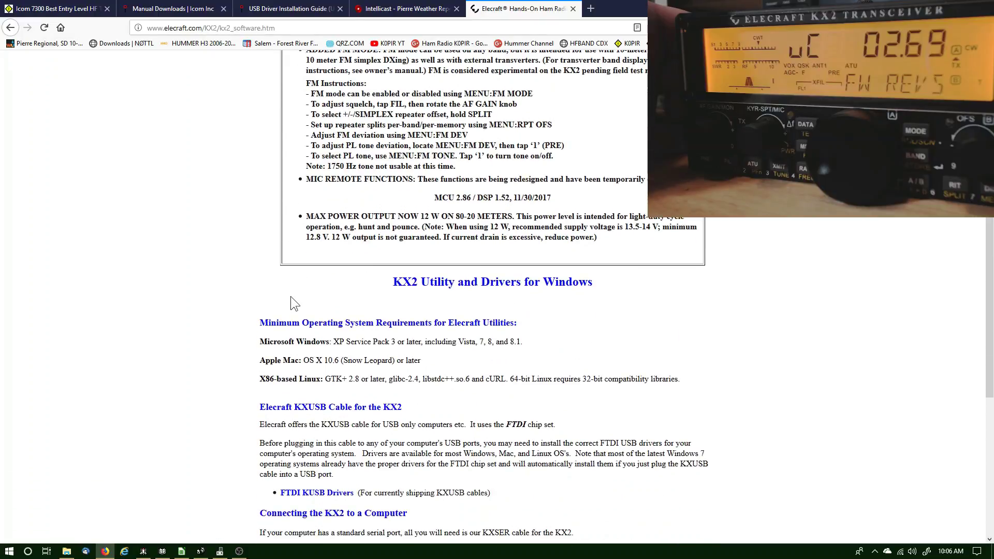
pyautogui.scroll(-4, 291, 297)
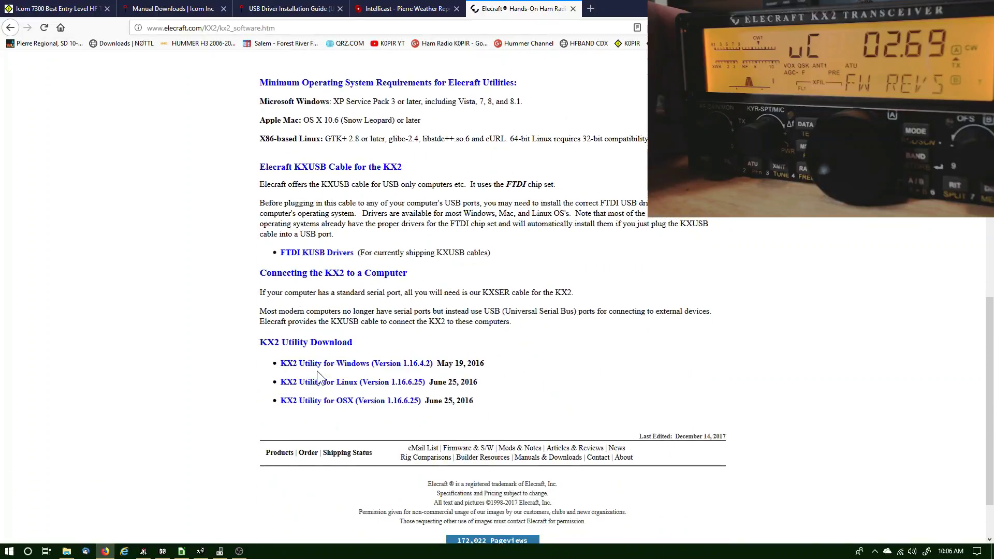
pyautogui.click(318, 365)
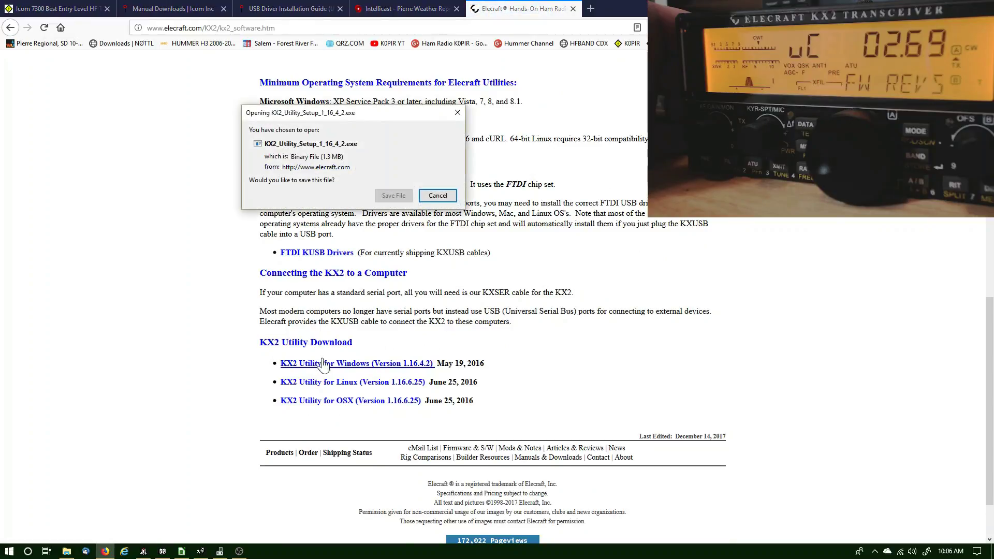
pyautogui.click(392, 196)
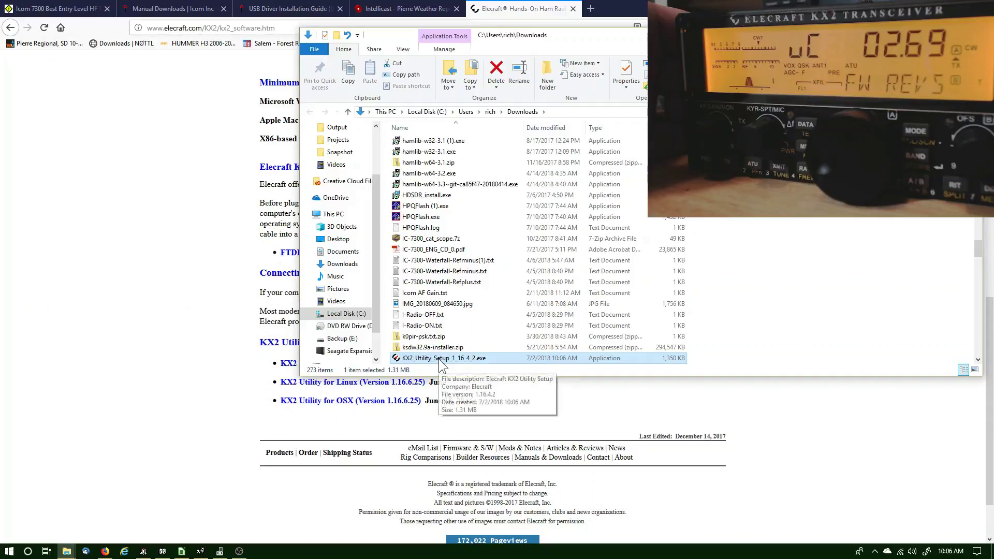
# Step: Install KX2 Utility from the downloaded setup file, accepting the licence and keeping the default options, and launch it
pyautogui.doubleClick(440, 359)
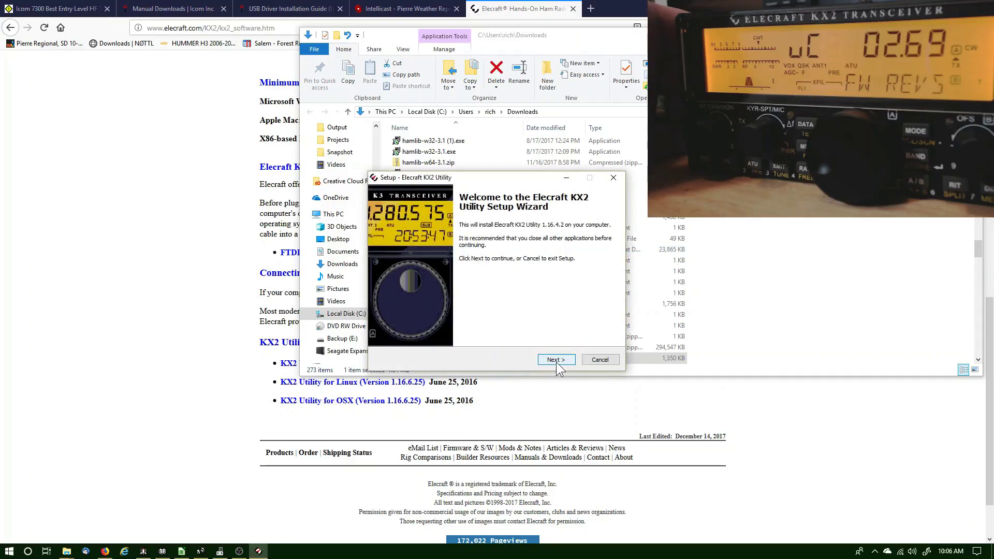
pyautogui.click(556, 360)
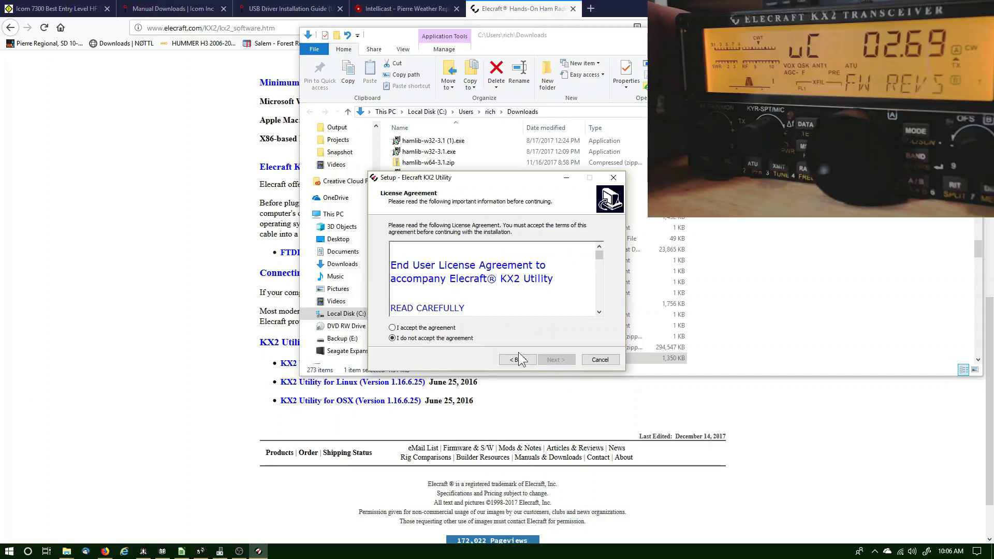
pyautogui.click(454, 329)
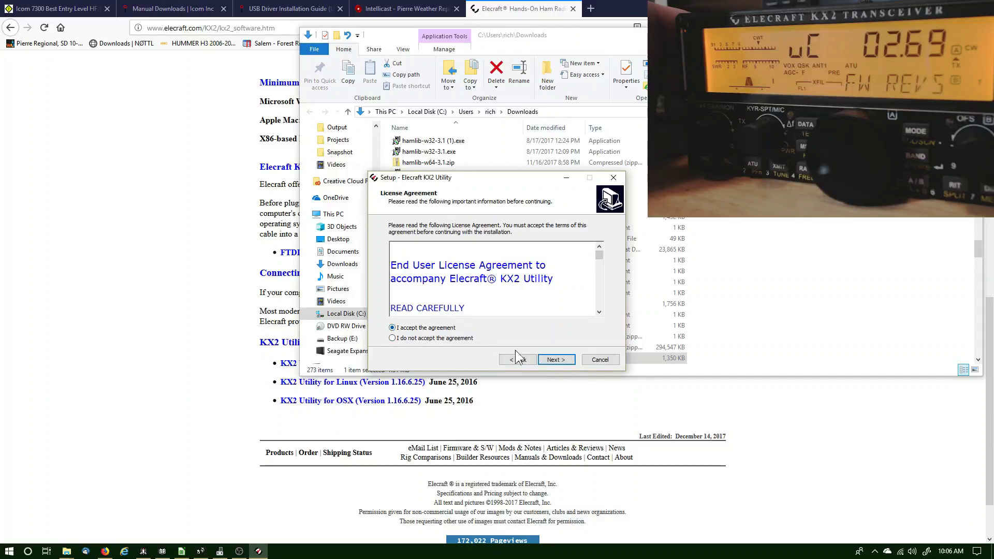
pyautogui.click(542, 359)
pyautogui.click(555, 360)
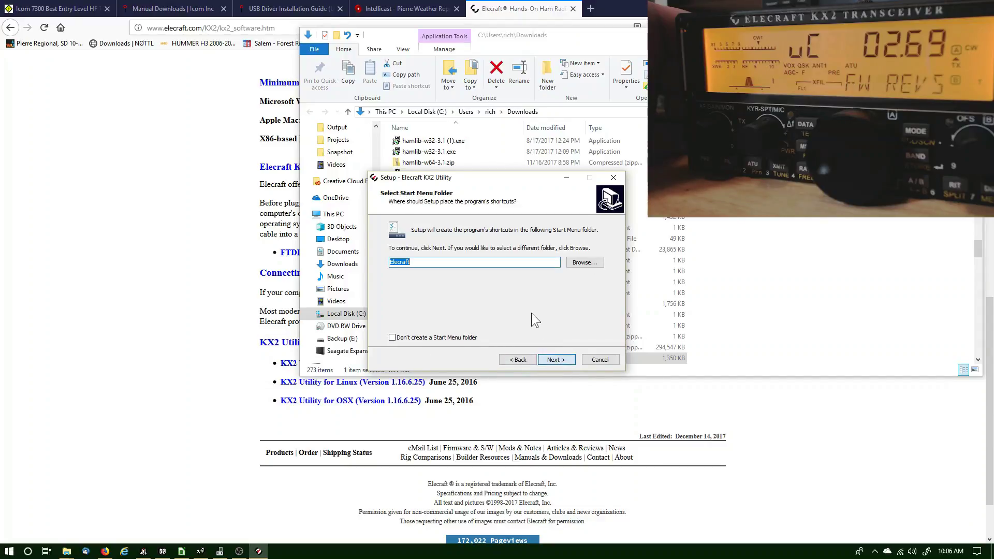
pyautogui.click(553, 362)
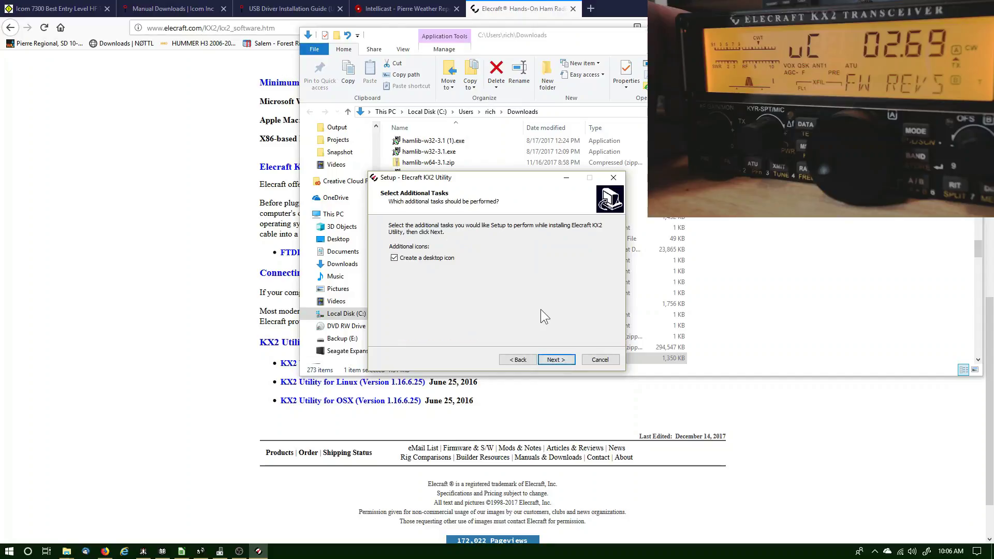
pyautogui.click(554, 360)
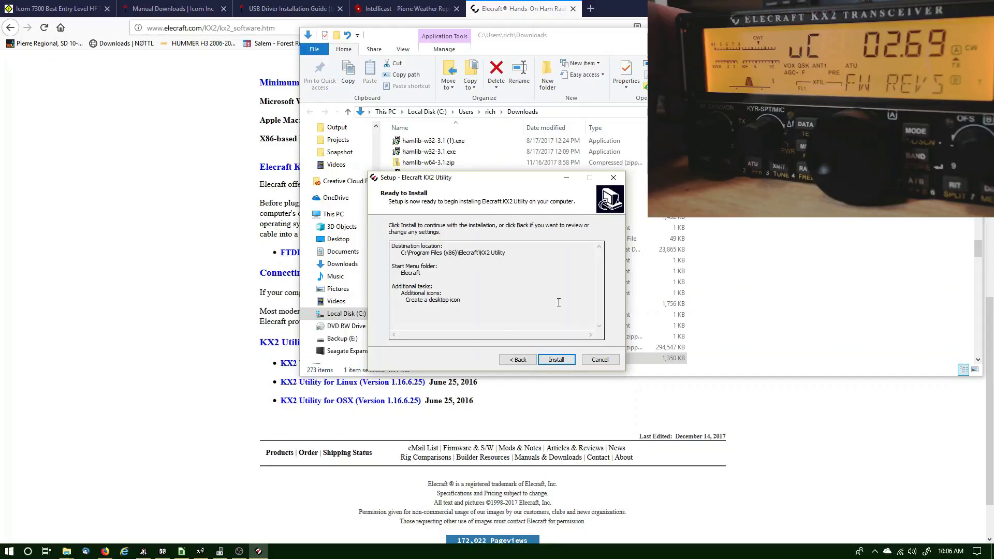
pyautogui.click(568, 361)
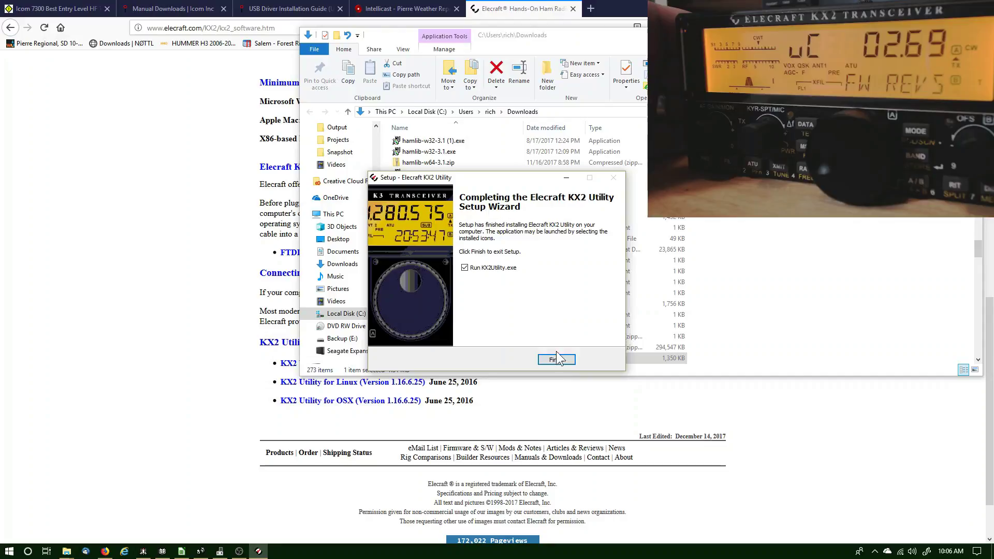
pyautogui.click(557, 361)
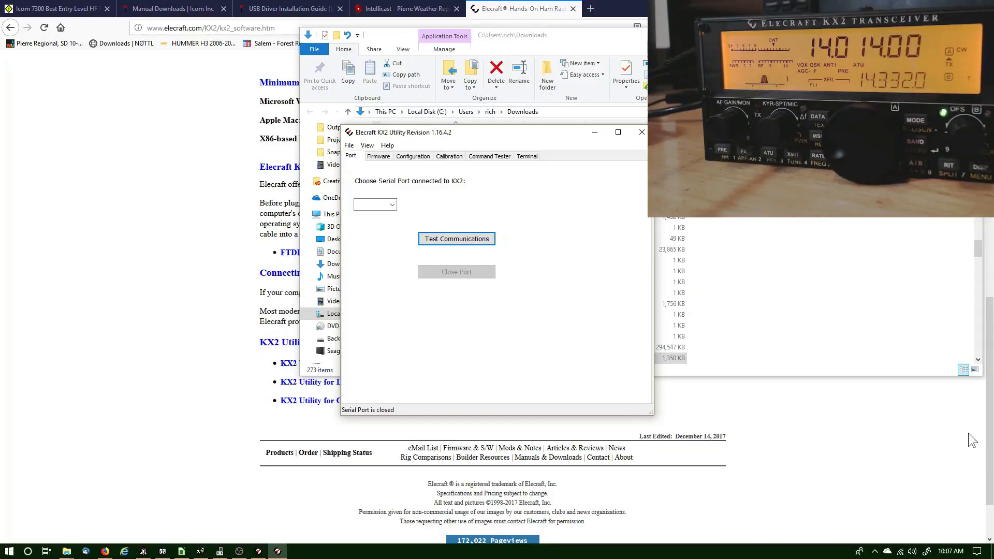
# Step: Choose COM7 as the serial port connected to the KX2 and test the communications
pyautogui.click(392, 206)
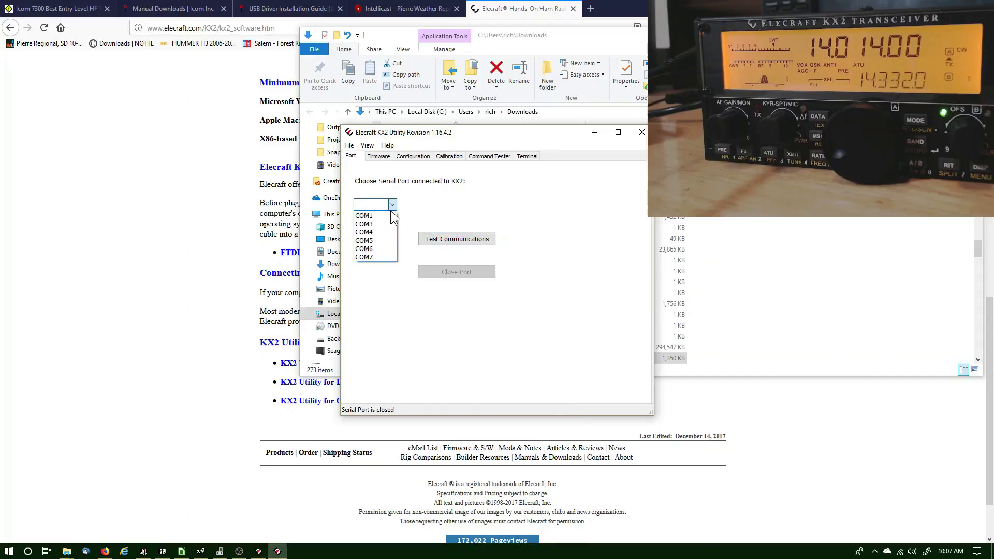
pyautogui.click(390, 257)
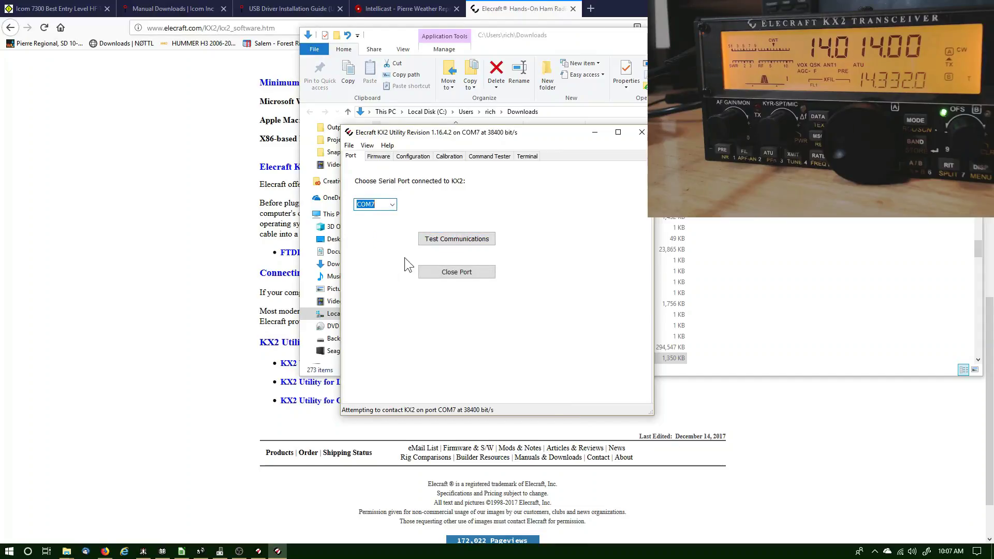
pyautogui.click(446, 240)
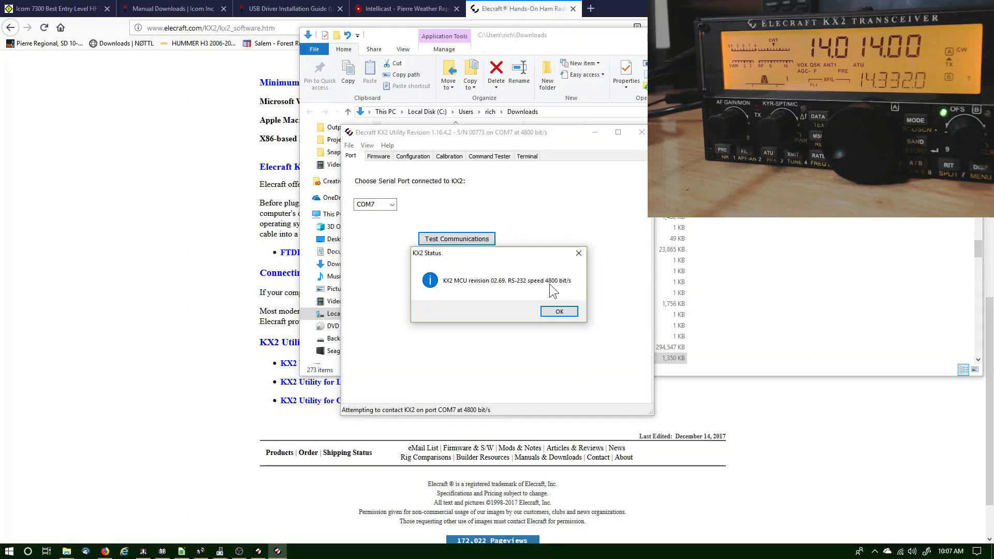
pyautogui.click(557, 312)
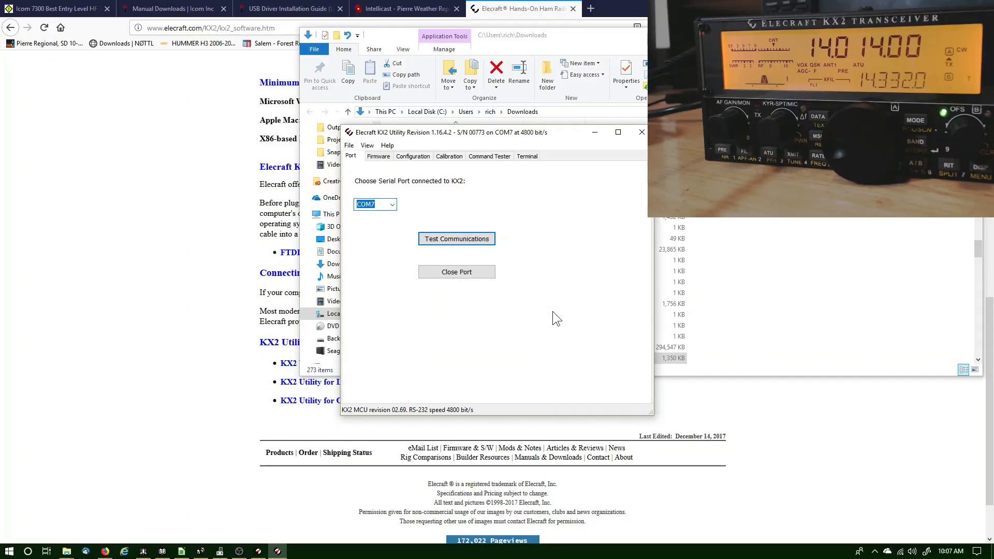
# Step: Select the KX2 Firmware folder under Elecraft as the local folder for firmware files
pyautogui.click(382, 158)
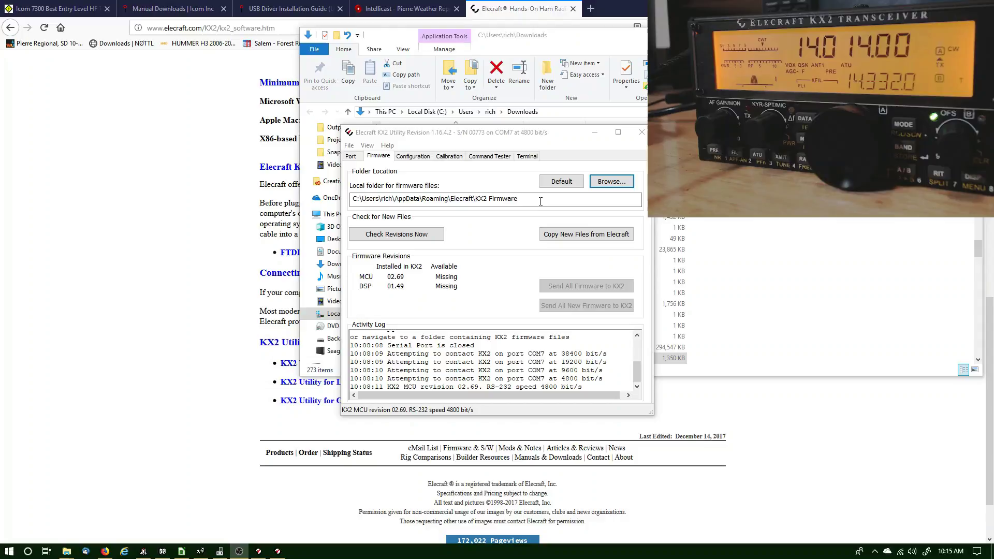
pyautogui.click(601, 182)
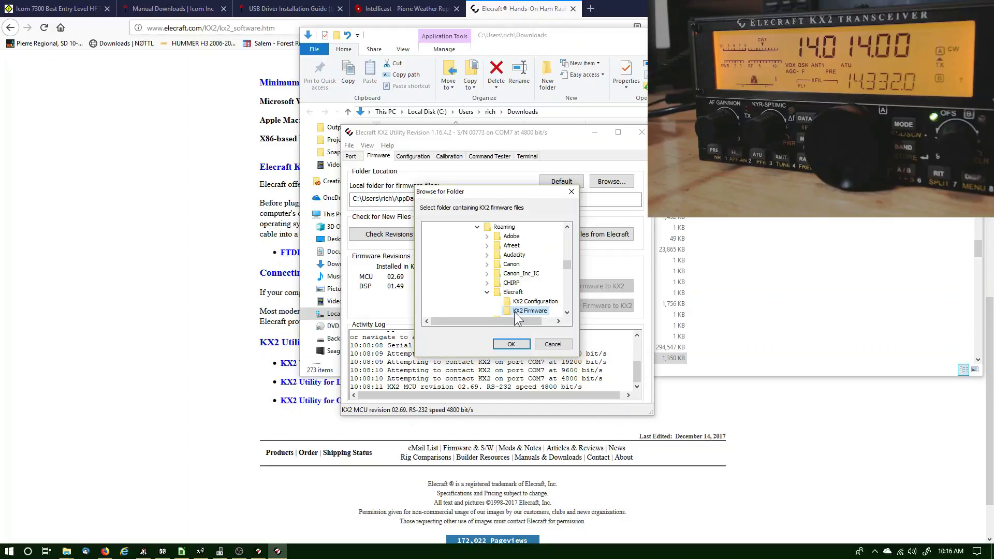
pyautogui.click(524, 344)
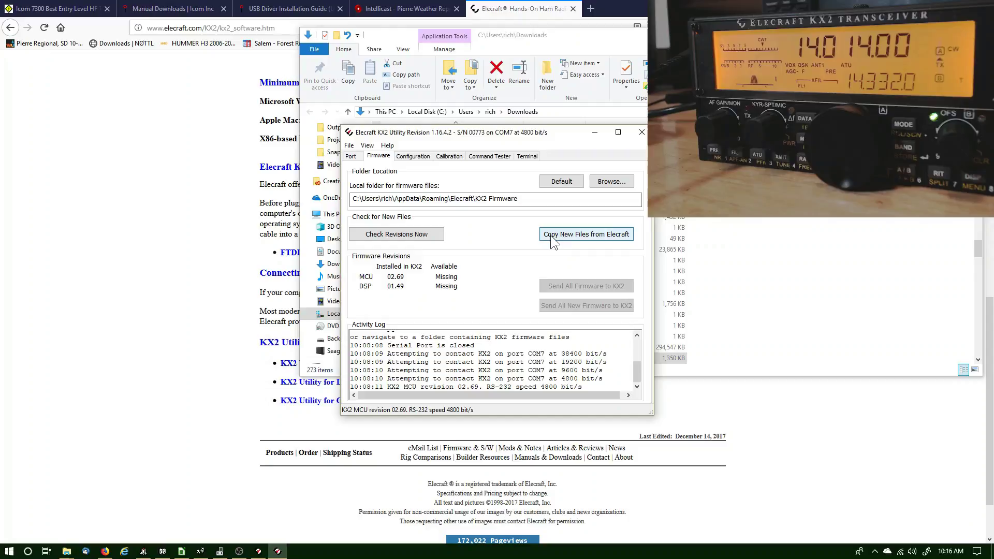
# Step: Copy the new firmware files from Elecraft and send all new firmware to the KX2
pyautogui.click(551, 235)
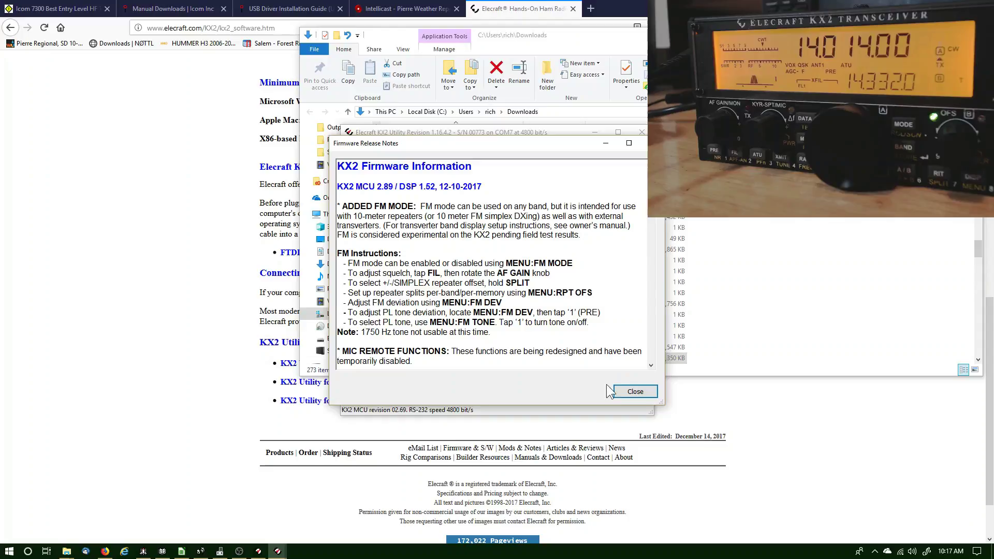
pyautogui.click(627, 393)
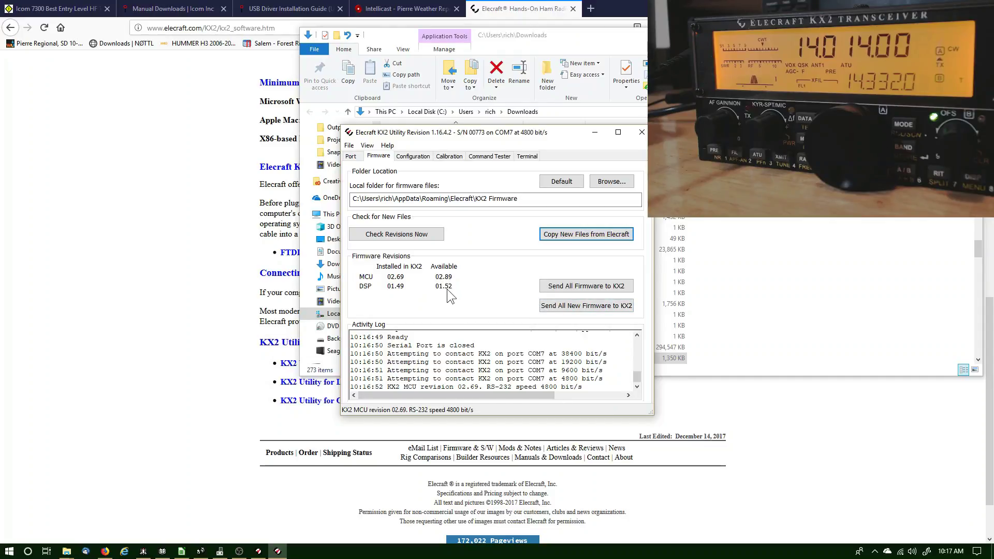
pyautogui.click(562, 306)
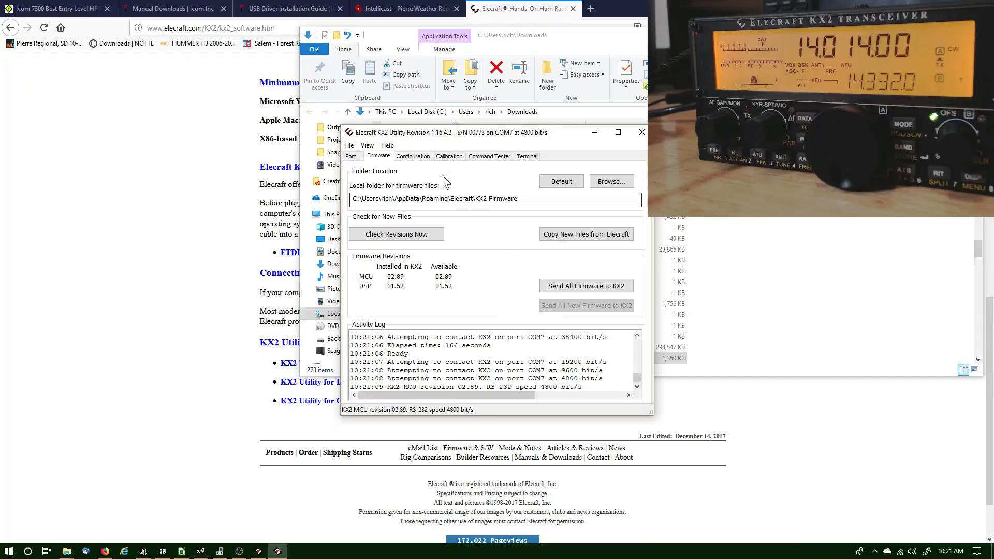
# Step: Open the configuration options and view the dialog for saving the KX2 configuration, leaving it without saving
pyautogui.click(424, 157)
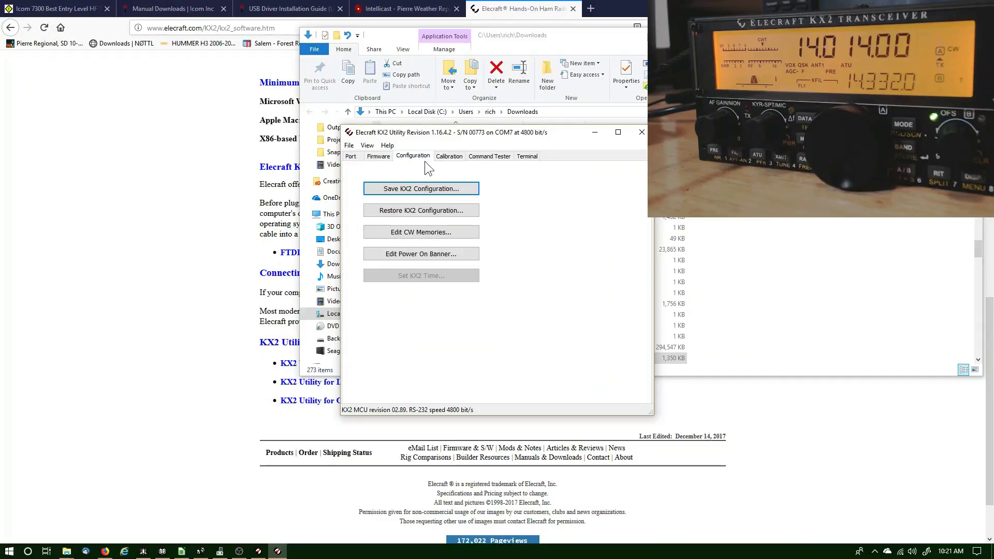
pyautogui.click(423, 191)
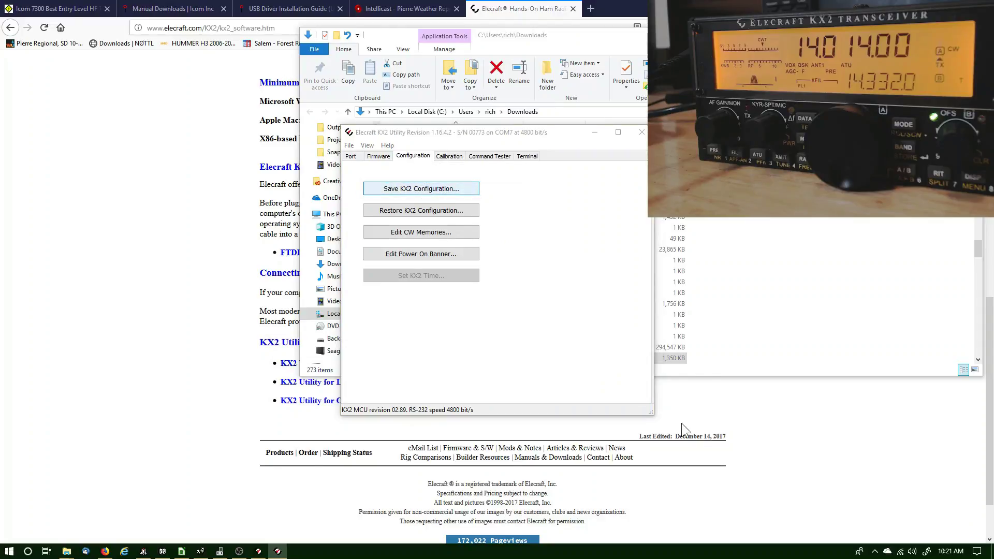
pyautogui.click(682, 426)
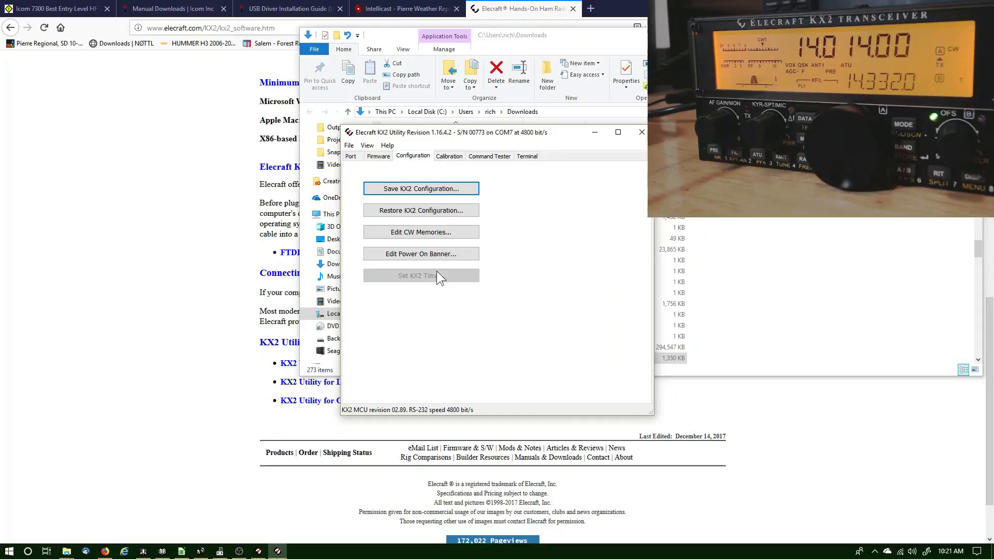
# Step: Replace the power-on banner text with the operator's call sign and first name, and save the KX2 configuration in the KX2 Configuration folder
pyautogui.click(425, 258)
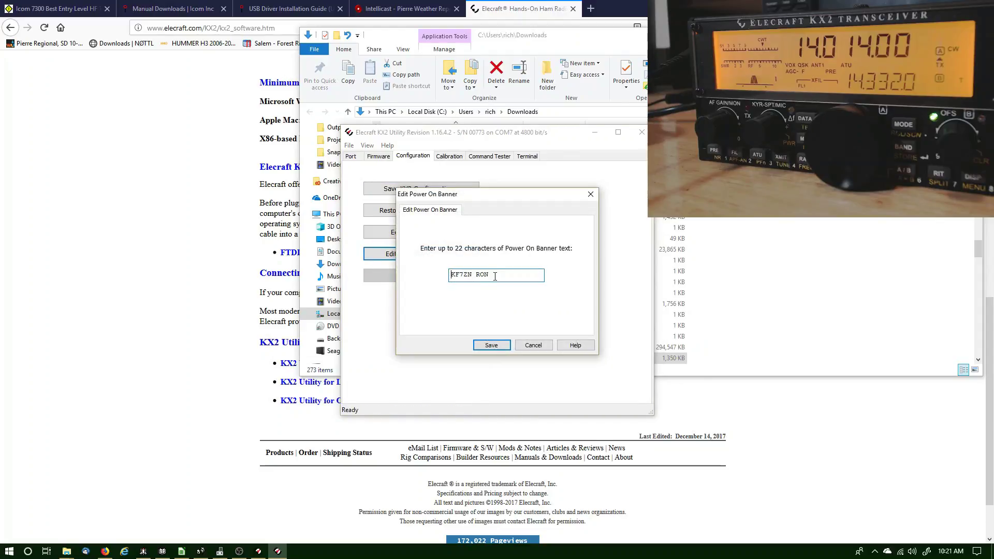
pyautogui.moveTo(496, 274); pyautogui.dragTo(439, 270)
pyautogui.press('BackSpace')
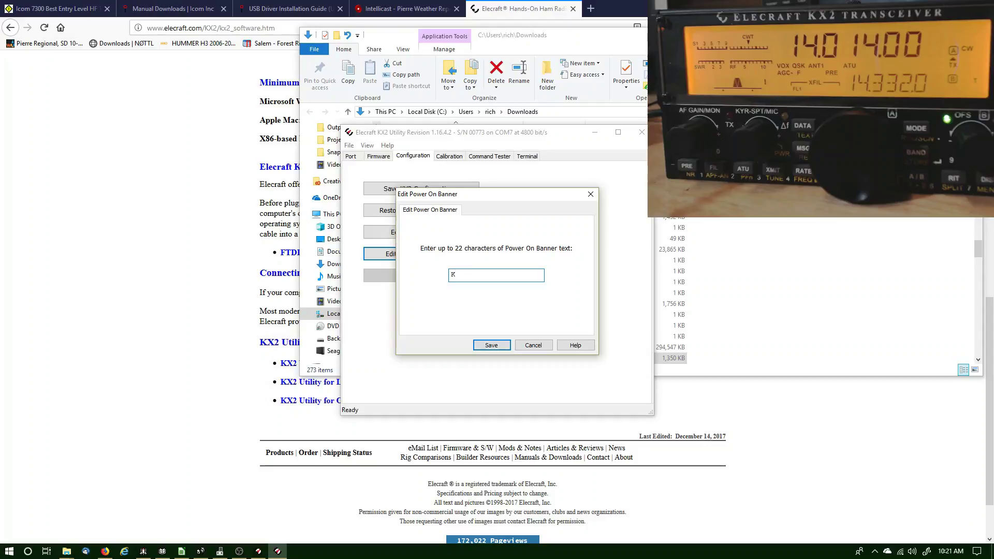
pyautogui.write('K0PIR RICH')
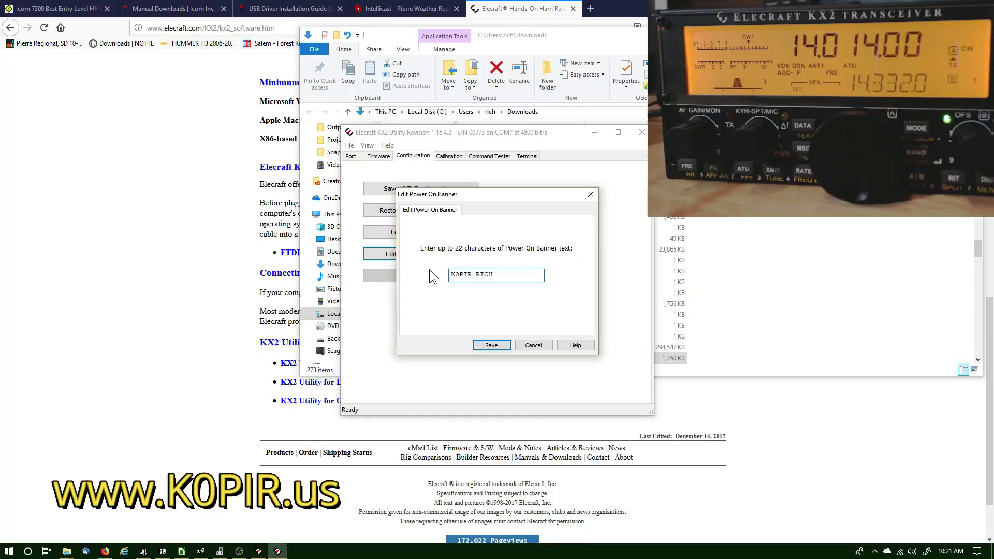
pyautogui.click(488, 344)
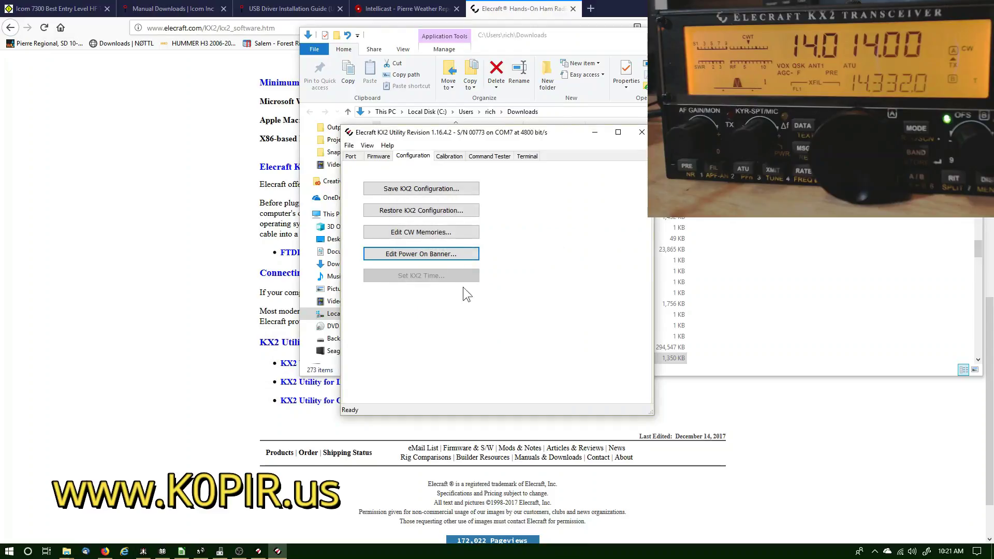
pyautogui.click(418, 191)
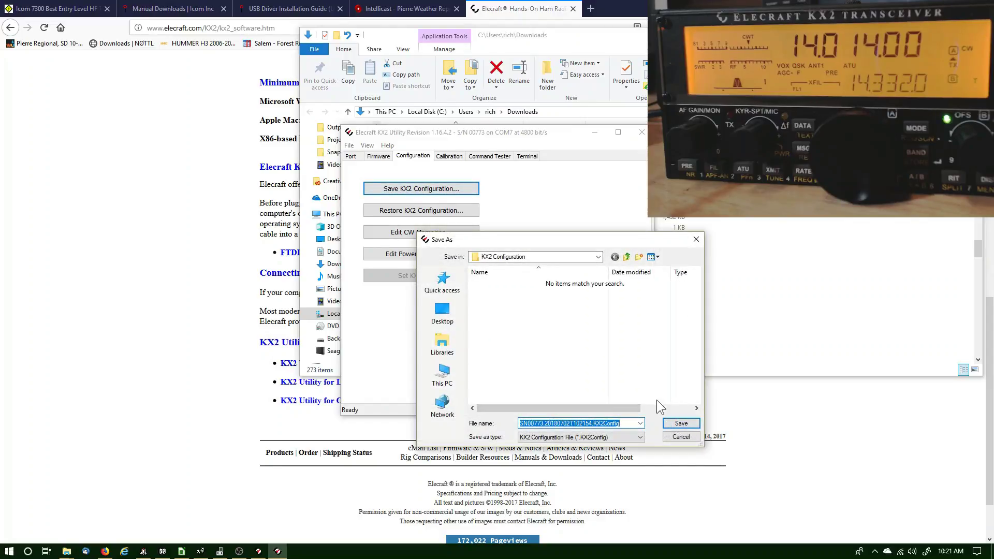
pyautogui.click(674, 425)
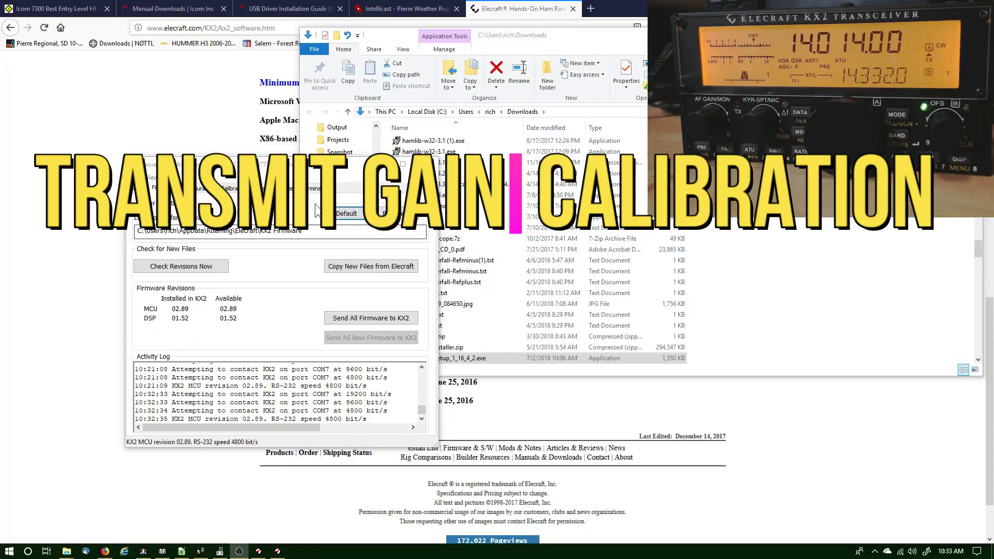
# Step: Run the Transmitter Gain Calibration procedure with a dummy load of 10 watts or greater on the ANT connector, and finish the wizard
pyautogui.click(234, 188)
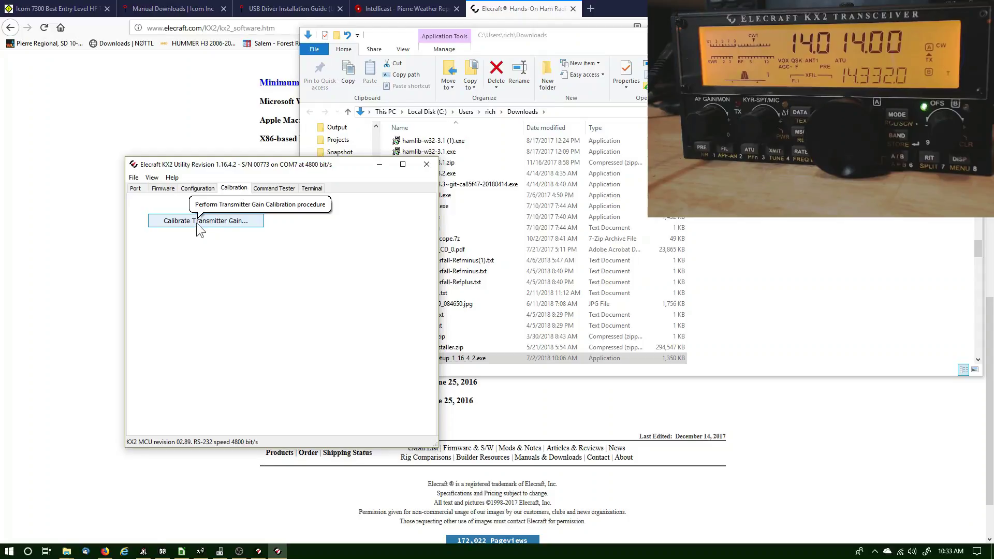
pyautogui.click(199, 223)
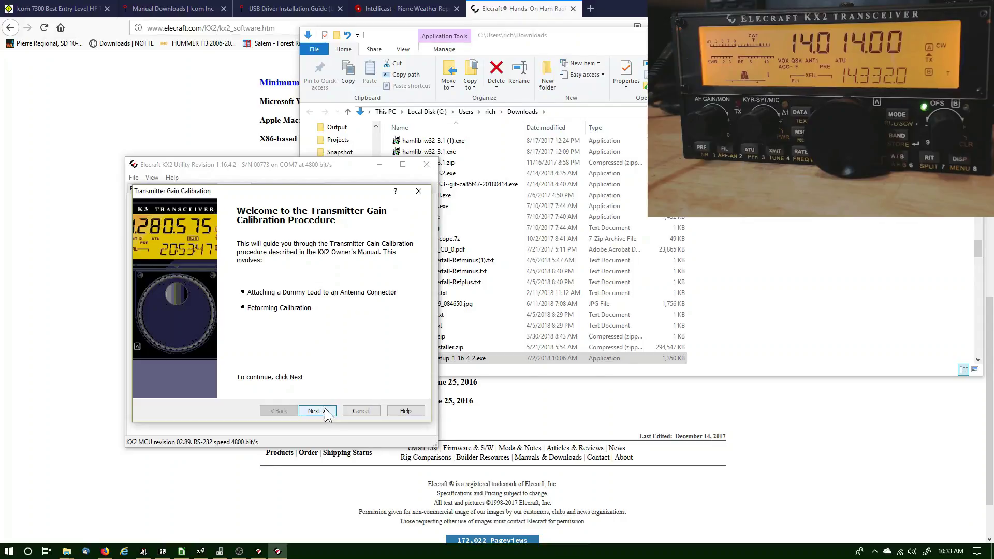
pyautogui.click(315, 411)
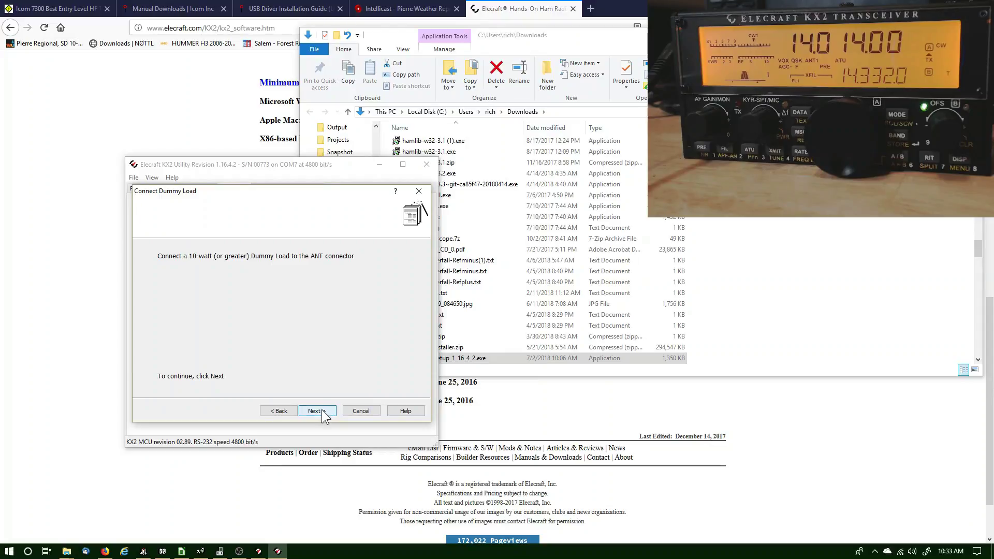
pyautogui.click(317, 411)
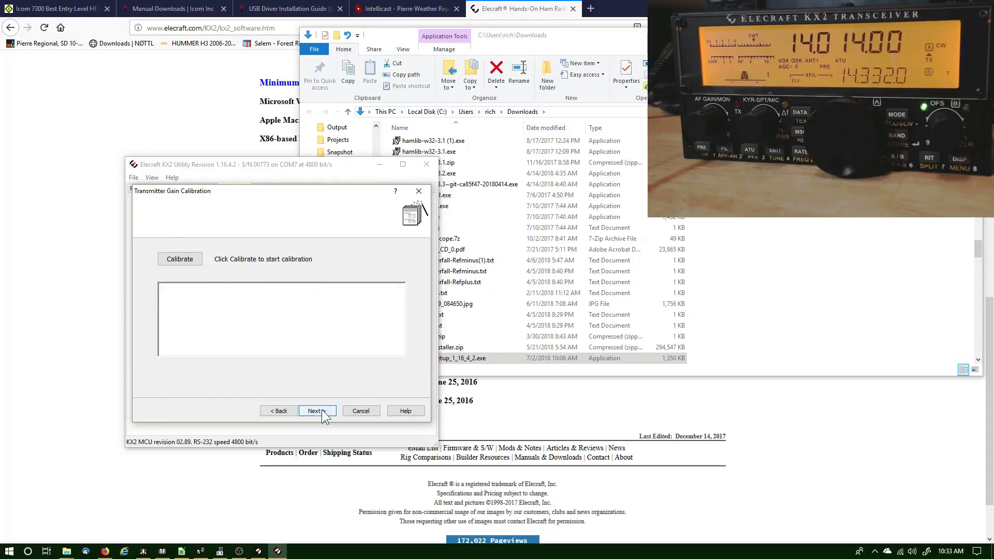
pyautogui.click(181, 263)
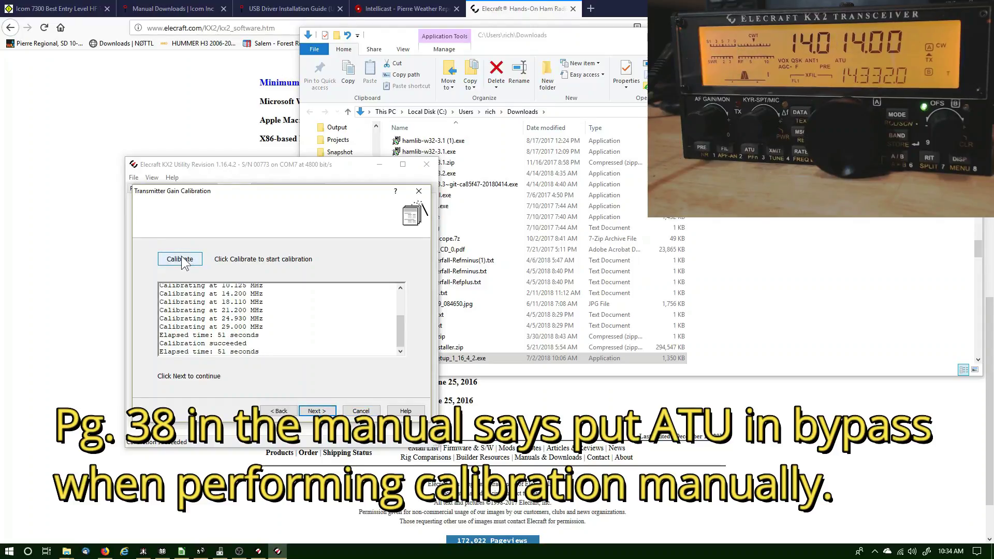
pyautogui.click(312, 412)
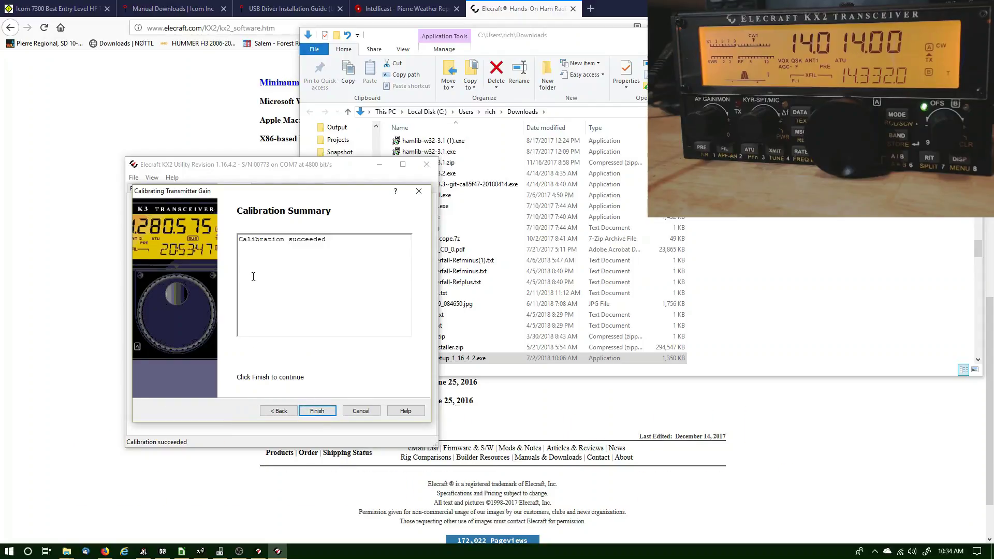
pyautogui.click(317, 411)
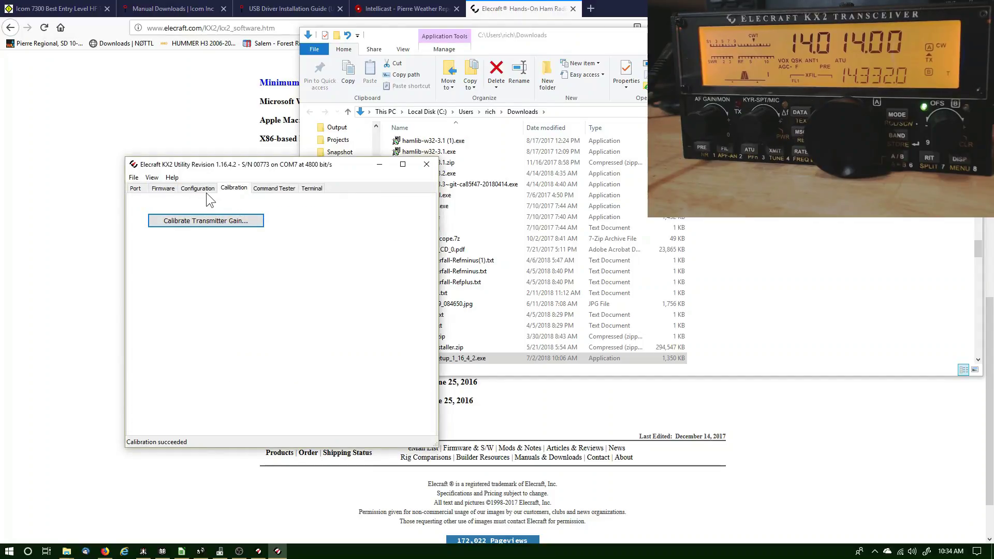
# Step: View the CW memories M1 to M3 stored in the KX2 and leave them without saving
pyautogui.click(205, 190)
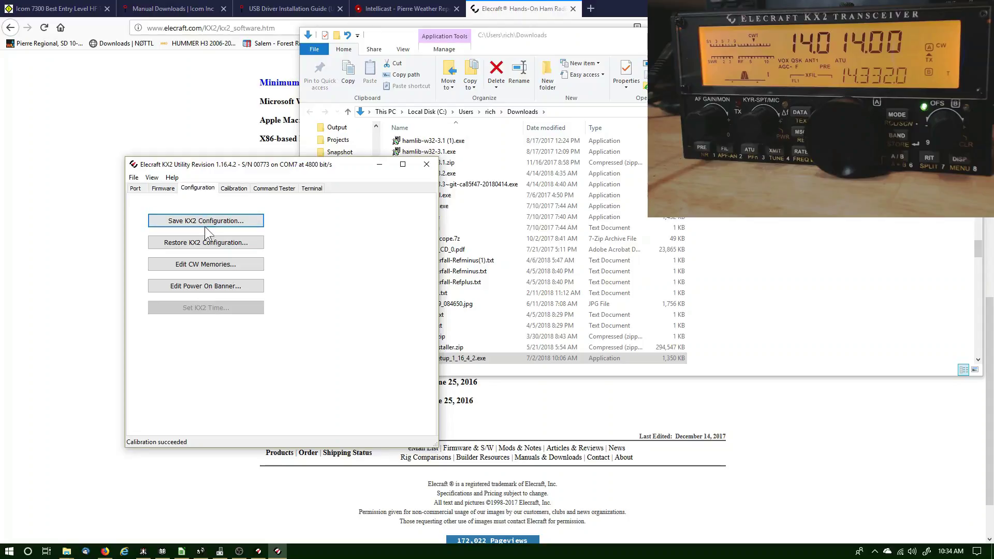
pyautogui.click(206, 264)
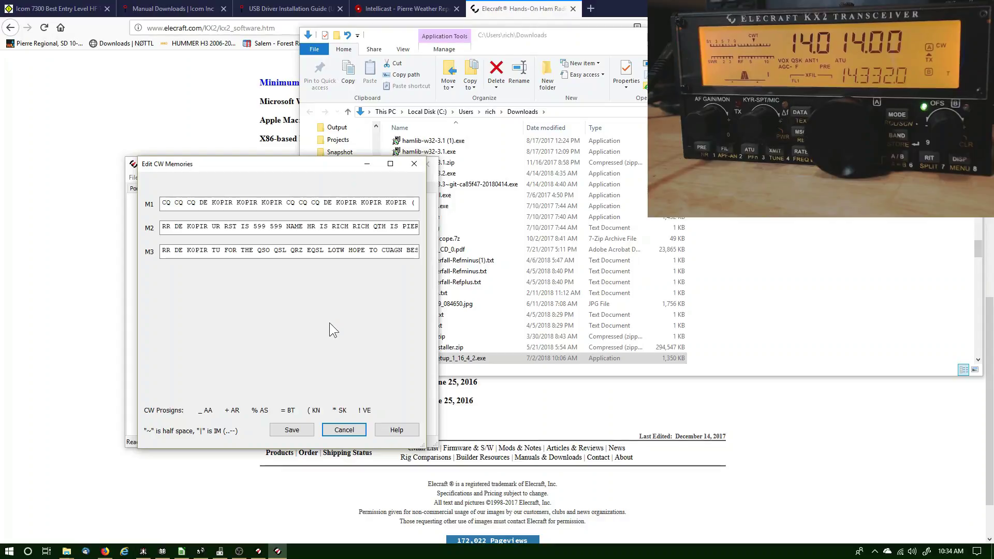
pyautogui.click(342, 430)
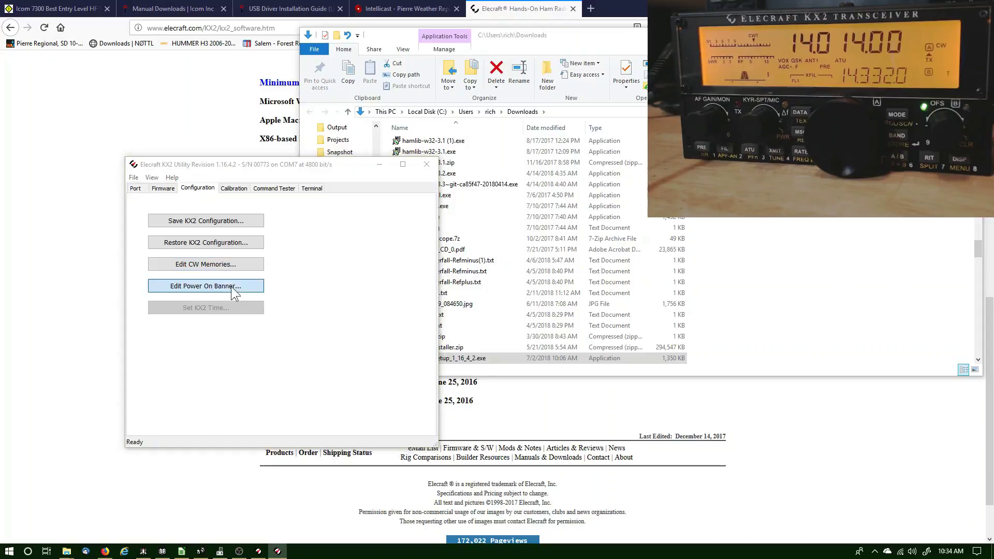
# Step: Save the existing power-on banner again and save the KX2 configuration as a new file in the KX2 Configuration folder
pyautogui.click(231, 287)
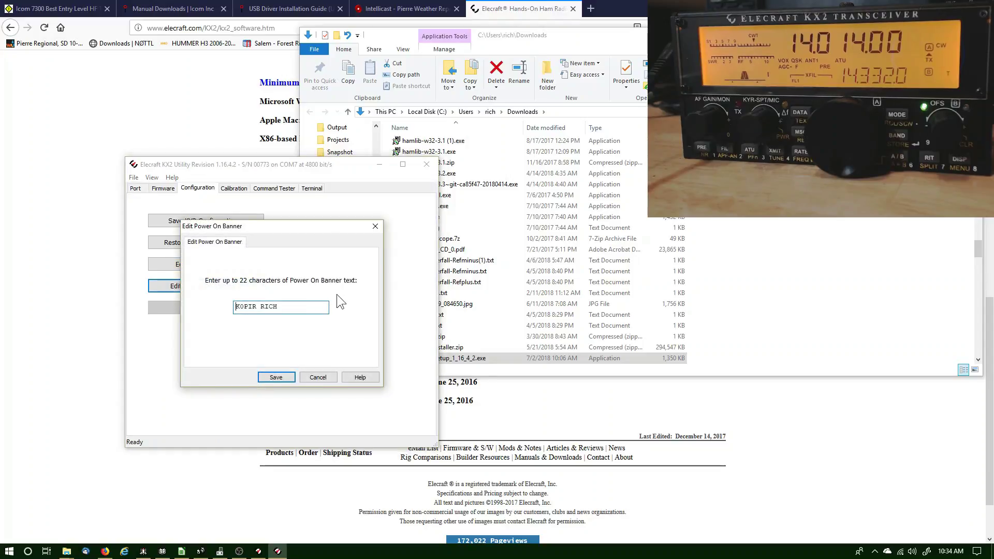
pyautogui.click(284, 378)
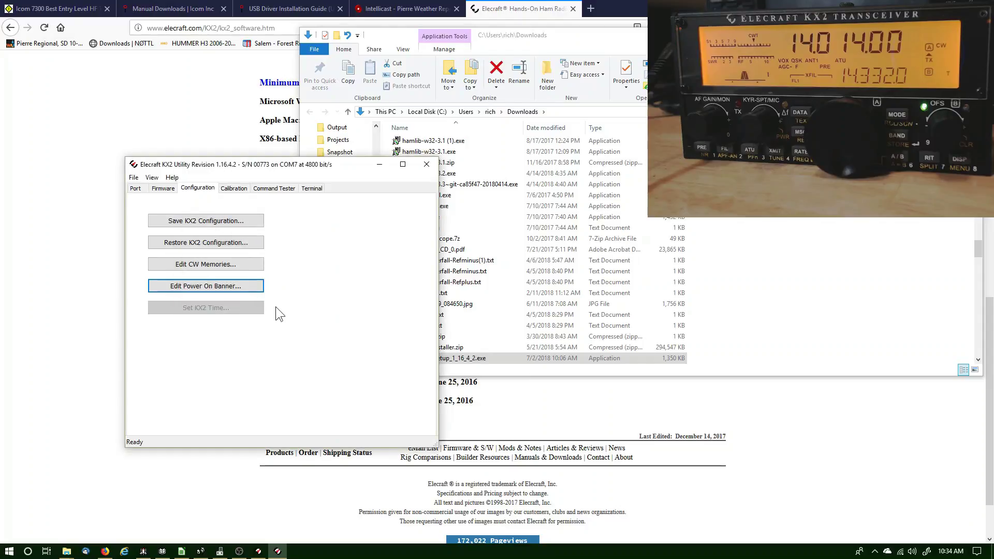
pyautogui.click(241, 220)
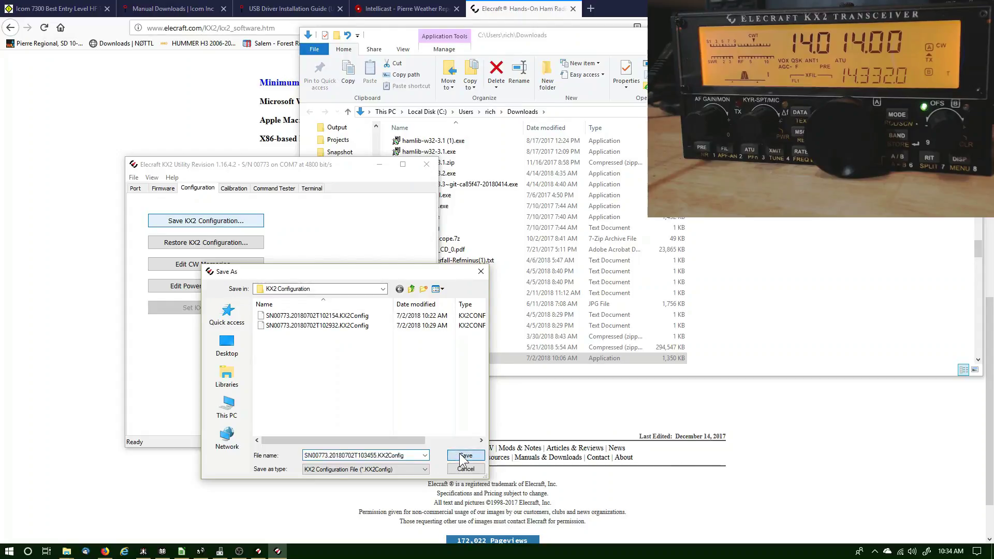
pyautogui.click(454, 456)
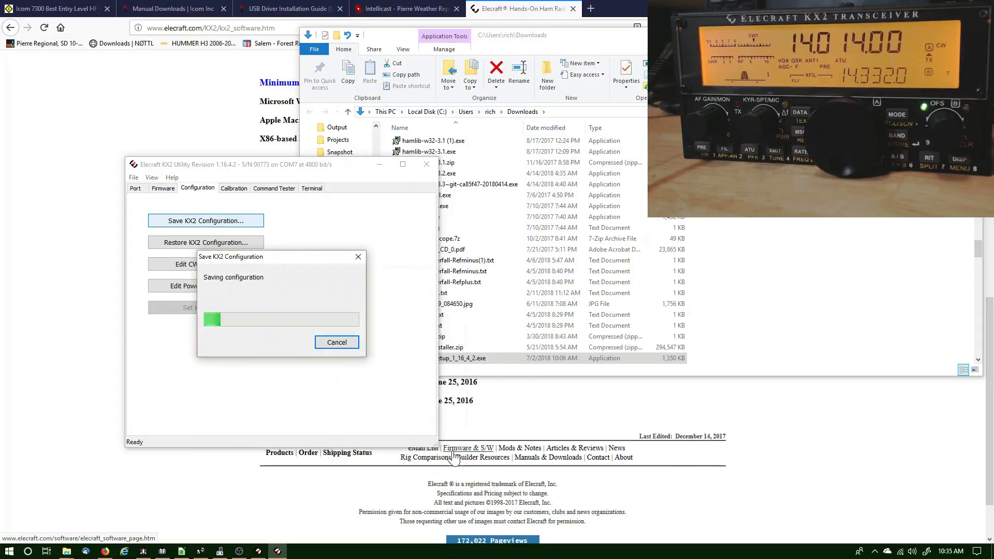